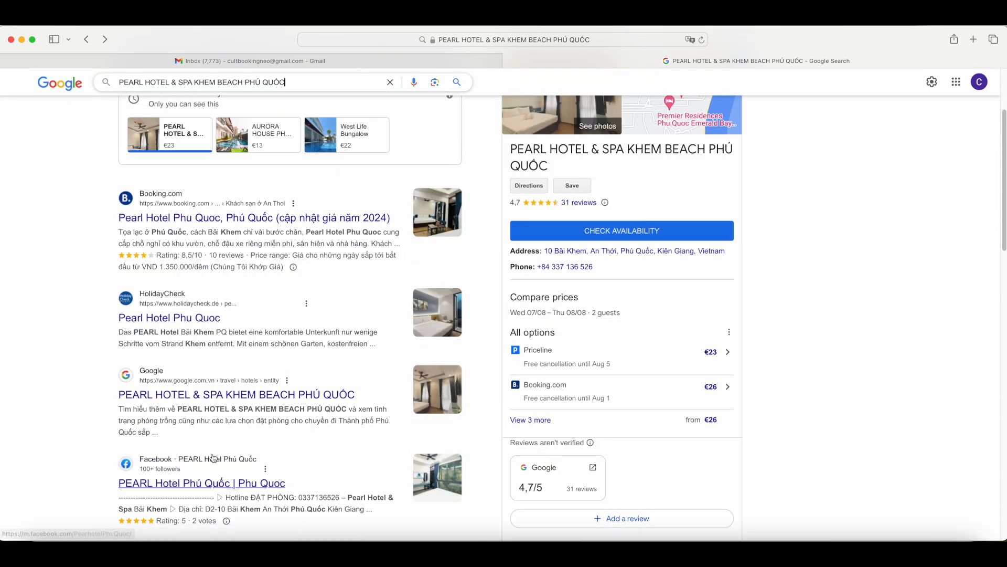
- Open the Google Business Profile invitation e-mail in Gmail and accept becoming a manager of PEARL HOTEL & SPA KHEM BEACH PHÚ QUỐC
{"action": "scroll", "coordinate": [270, 438], "scroll_direction": "up", "scroll_amount": 5}
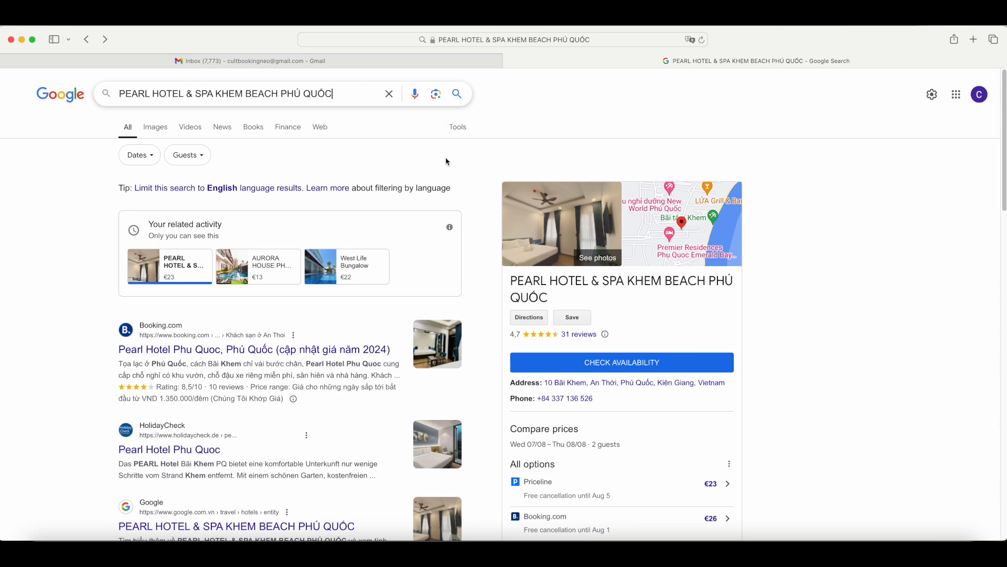
{"action": "left_click", "coordinate": [369, 65]}
{"action": "left_click", "coordinate": [354, 165]}
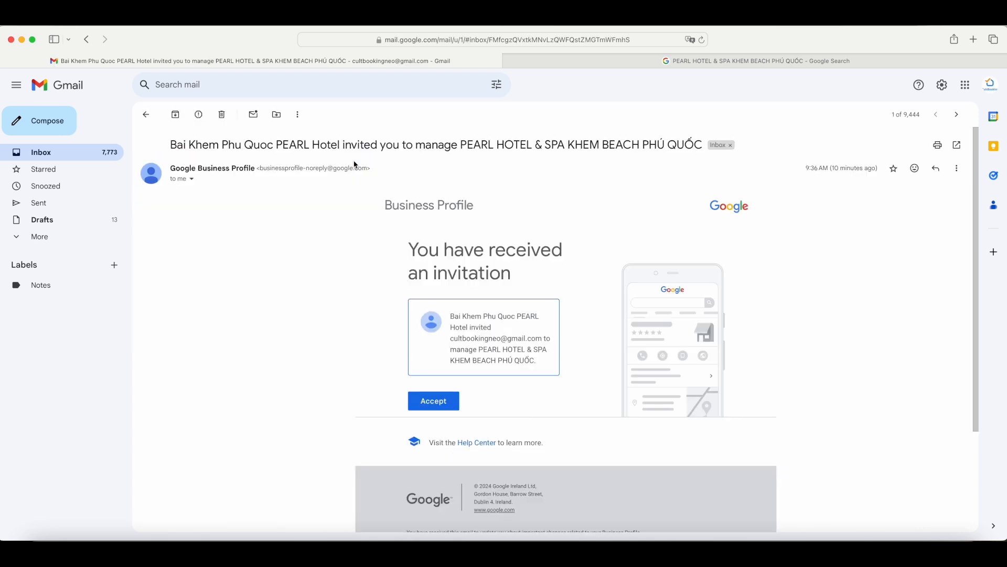
{"action": "left_click", "coordinate": [433, 401]}
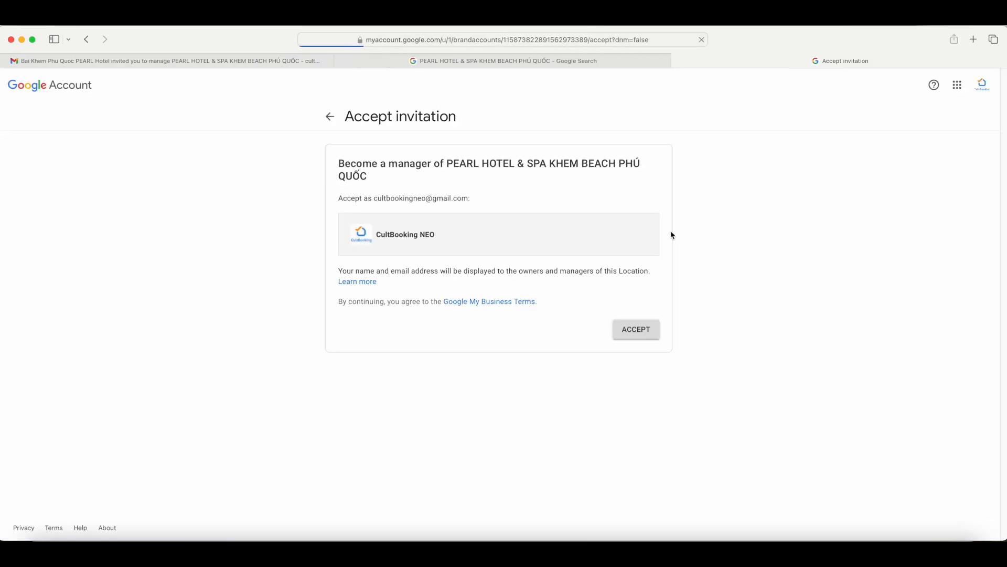
{"action": "left_click", "coordinate": [637, 332]}
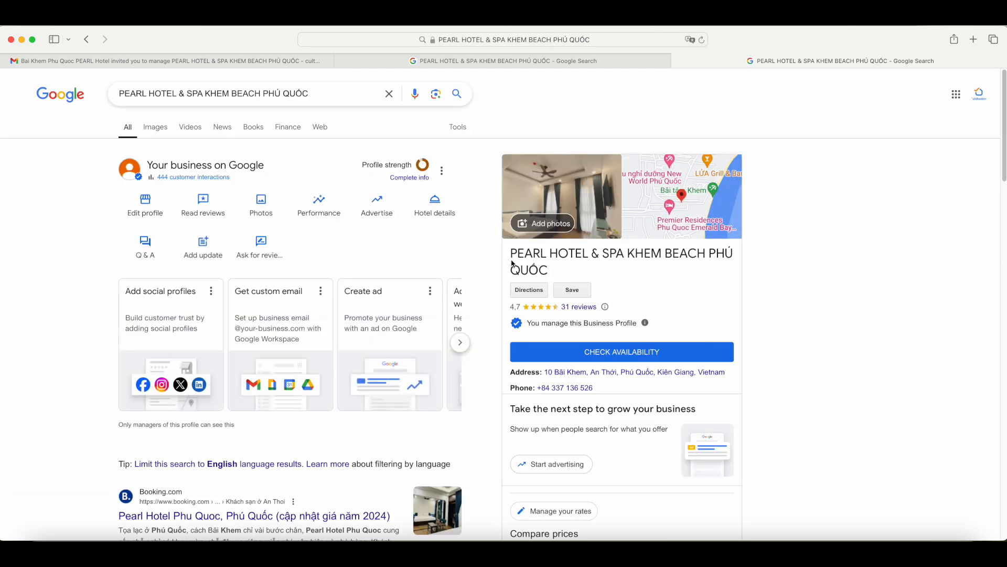
- Open the hotel's business information for editing and open the Website entry under the contact information
{"action": "left_click", "coordinate": [147, 204]}
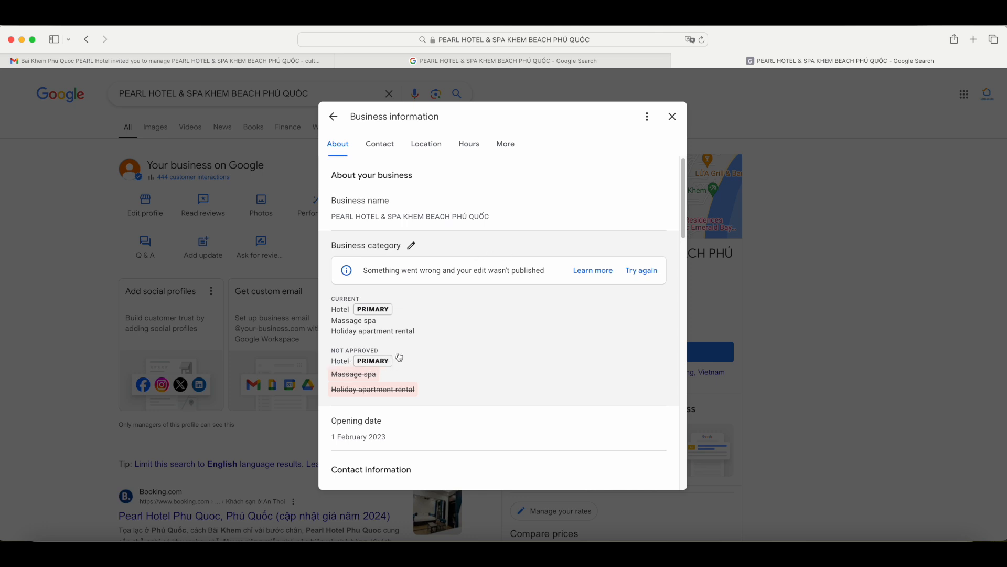
{"action": "scroll", "coordinate": [405, 330], "scroll_direction": "down", "scroll_amount": 5}
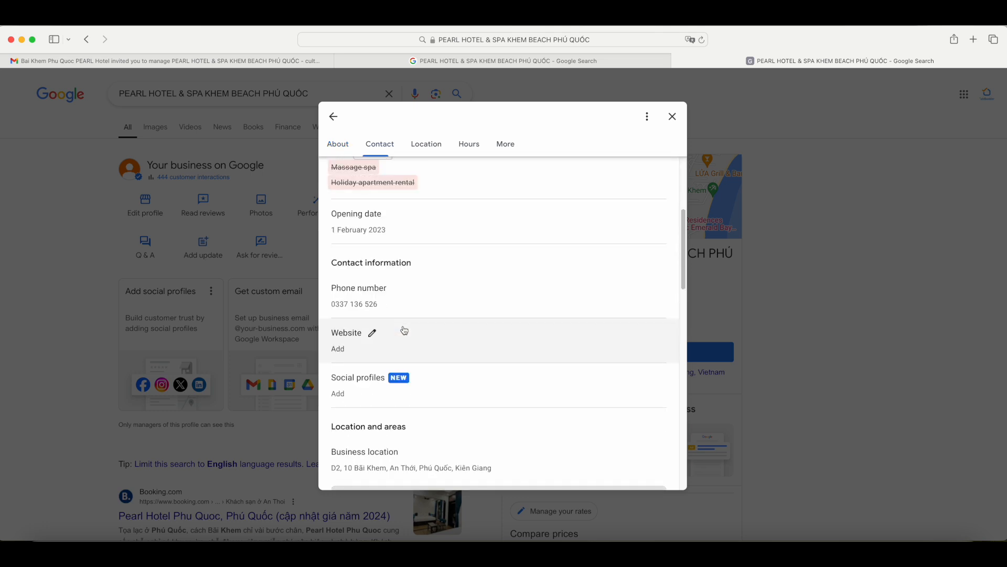
{"action": "left_click", "coordinate": [338, 285]}
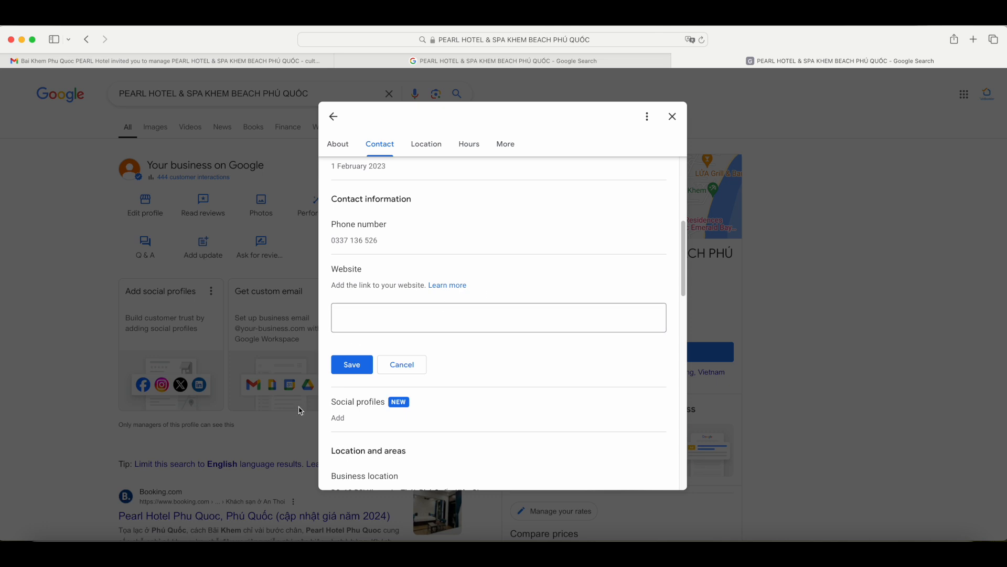
- Switch to CultBooking and copy the hotel's Booking Engine URL from the booking engine's URLs
{"action": "left_click", "coordinate": [137, 539]}
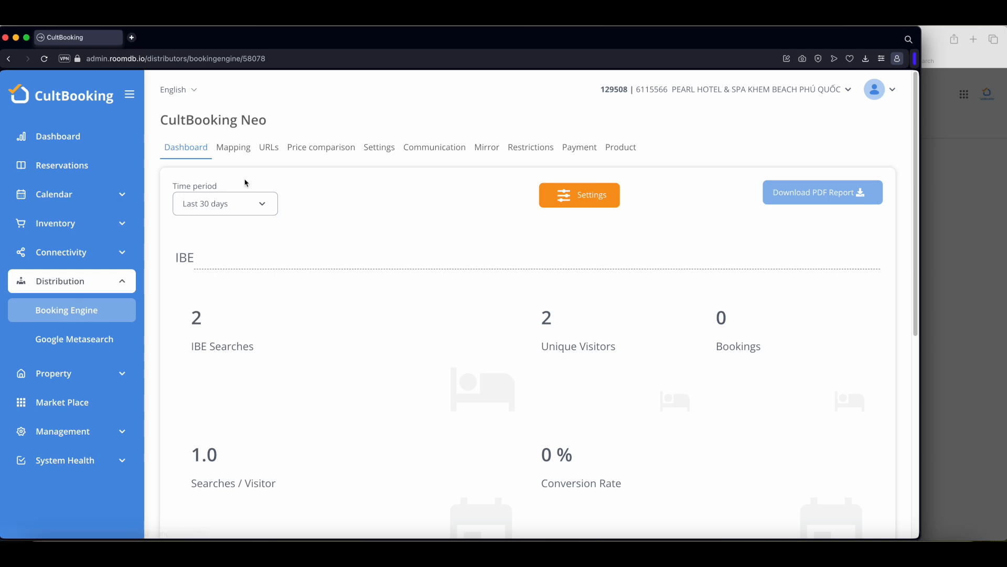
{"action": "left_click", "coordinate": [268, 149]}
{"action": "left_click", "coordinate": [284, 231]}
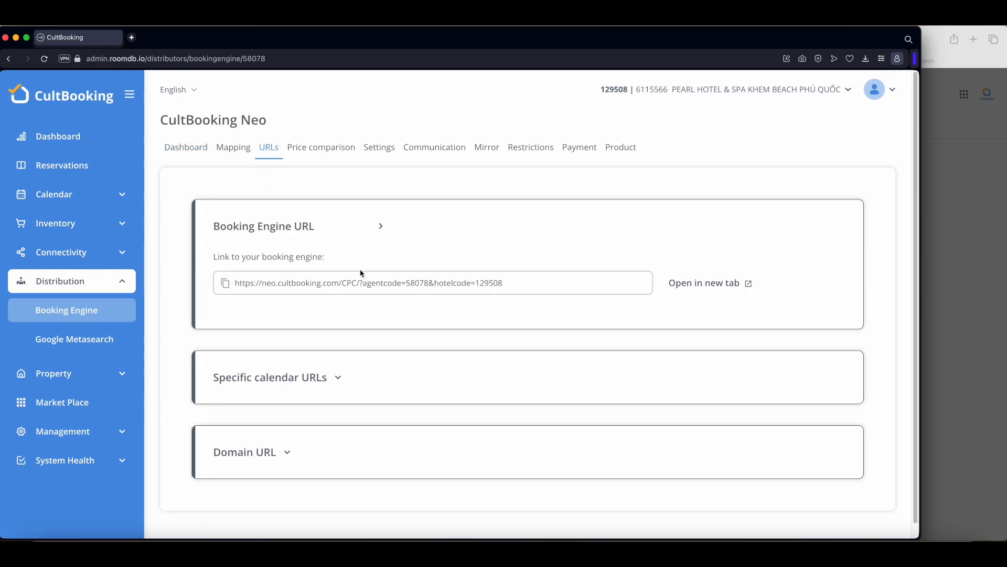
{"action": "triple_click", "coordinate": [526, 279]}
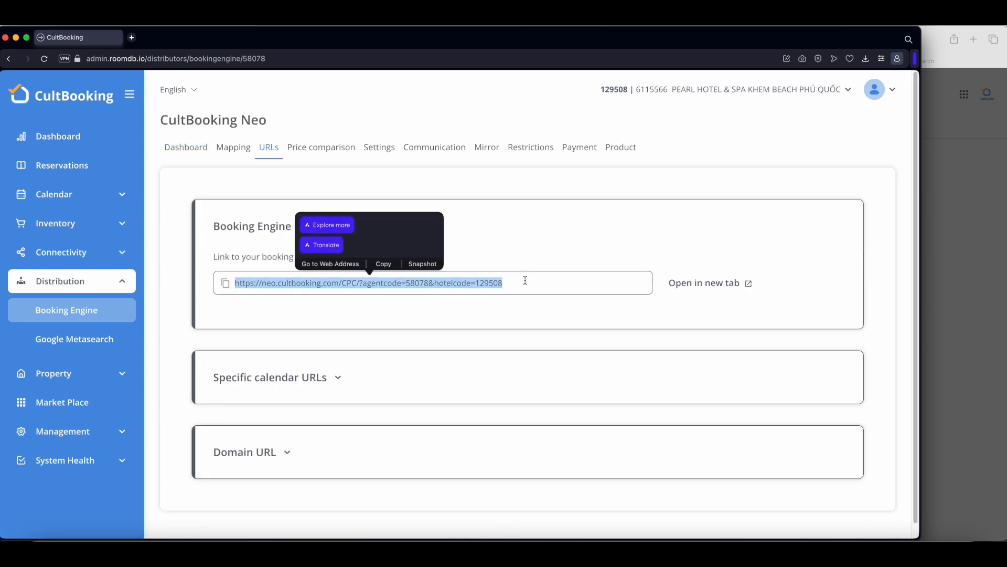
{"action": "left_click", "coordinate": [225, 284]}
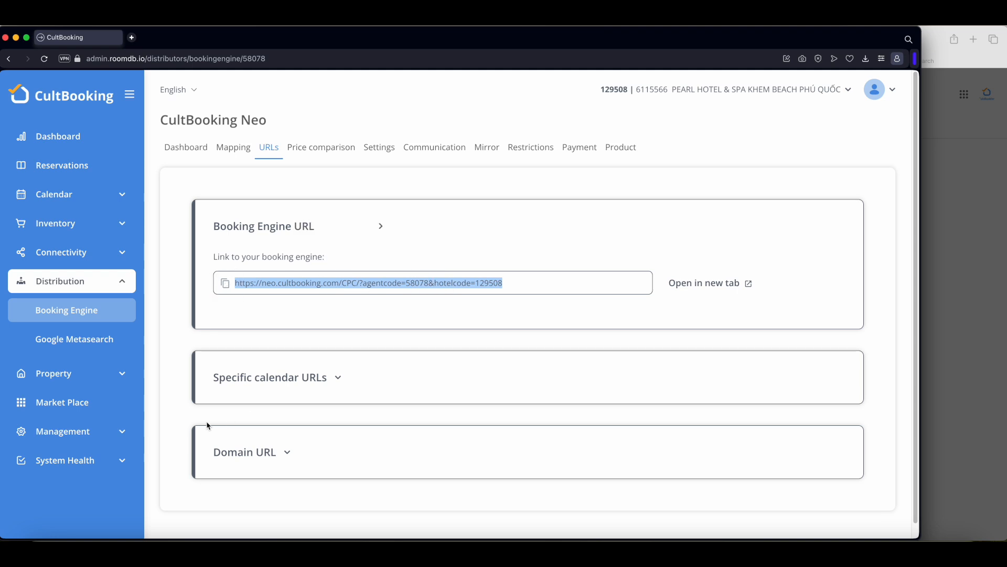
- Return to the Google business information, paste the copied booking engine link as the hotel's website and save it
{"action": "left_click", "coordinate": [105, 539]}
{"action": "left_click", "coordinate": [366, 318]}
{"action": "key", "text": "super+v"}
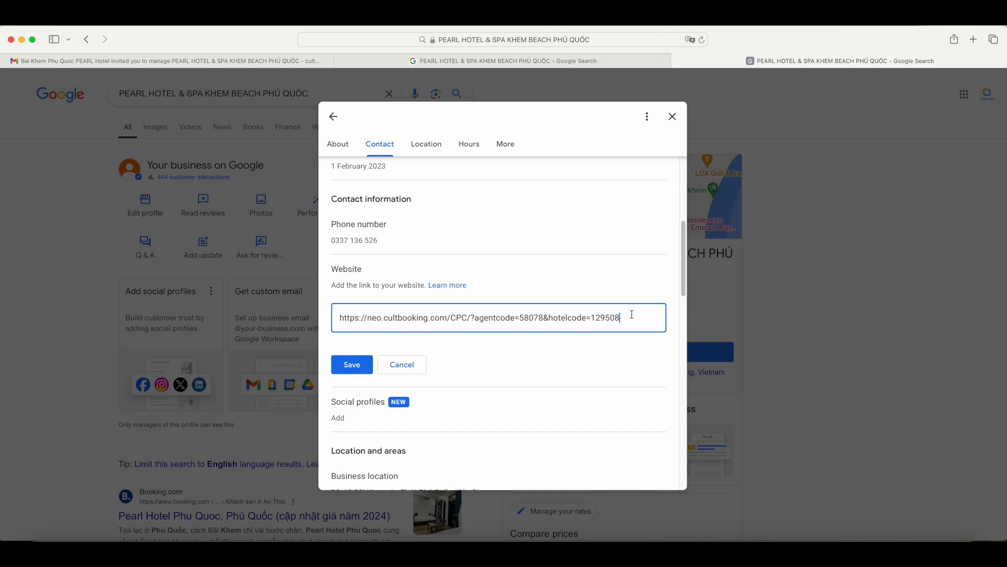
{"action": "left_click", "coordinate": [355, 368]}
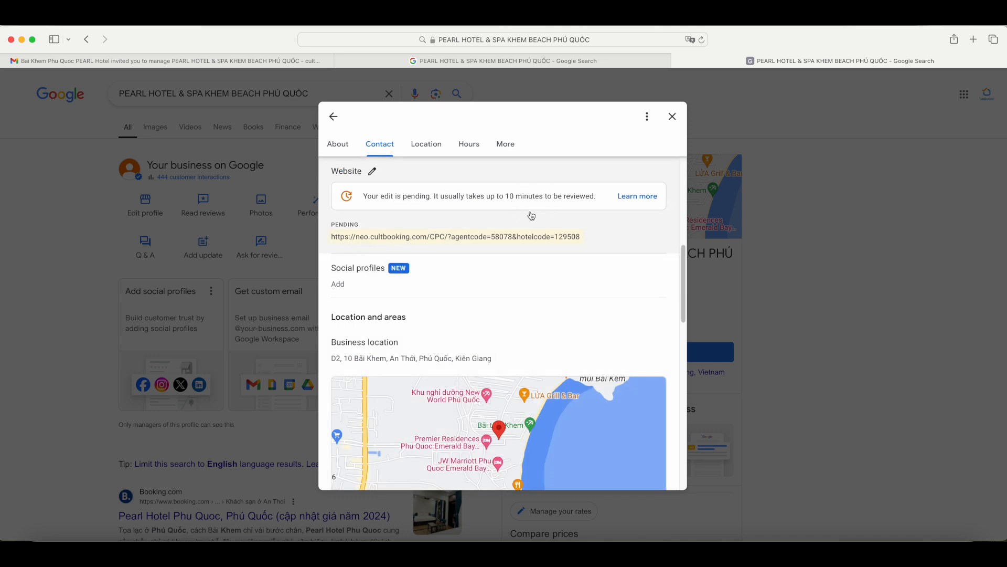
- Start a social profile entry in the contact information and choose Facebook as its type
{"action": "scroll", "coordinate": [490, 266], "scroll_direction": "down", "scroll_amount": 10}
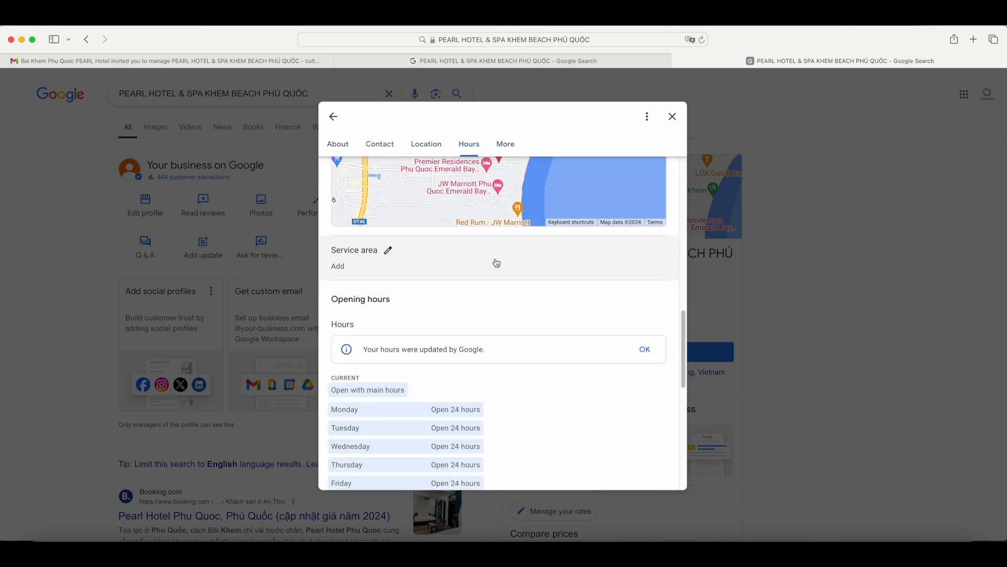
{"action": "scroll", "coordinate": [496, 263], "scroll_direction": "down", "scroll_amount": 6}
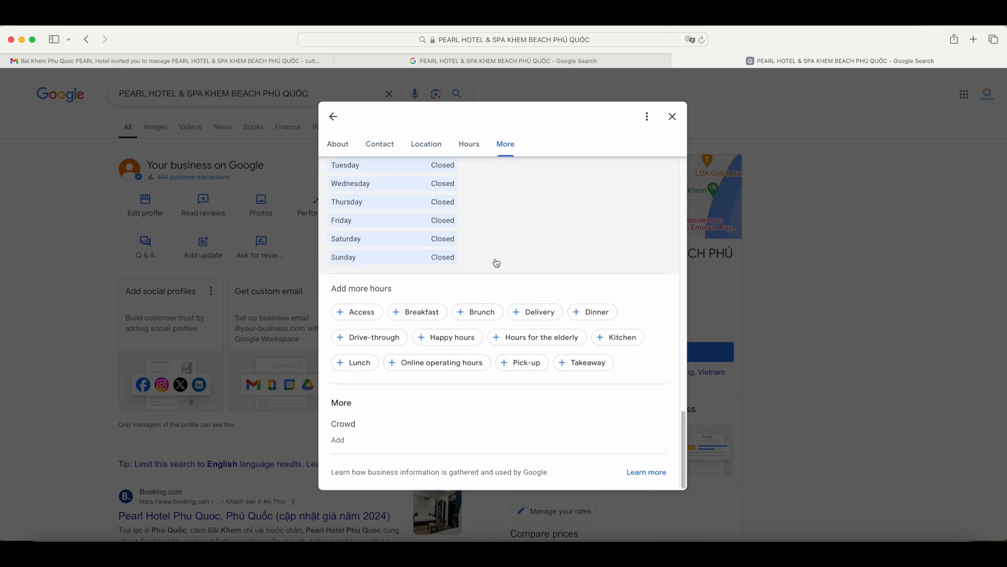
{"action": "scroll", "coordinate": [496, 263], "scroll_direction": "up", "scroll_amount": 15}
{"action": "scroll", "coordinate": [496, 263], "scroll_direction": "down", "scroll_amount": 3}
{"action": "scroll", "coordinate": [496, 263], "scroll_direction": "down", "scroll_amount": 5}
{"action": "left_click", "coordinate": [343, 371]}
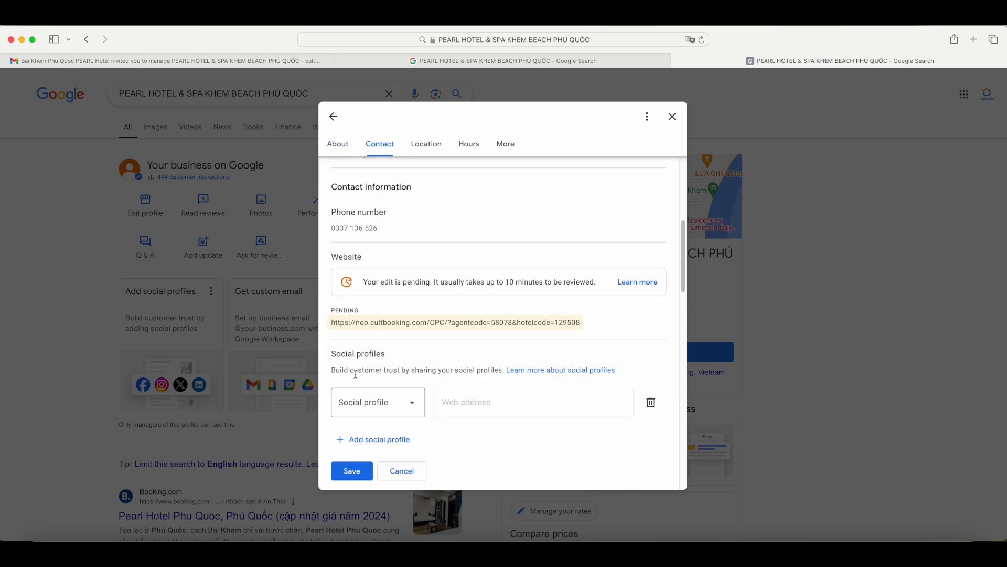
{"action": "left_click", "coordinate": [400, 404]}
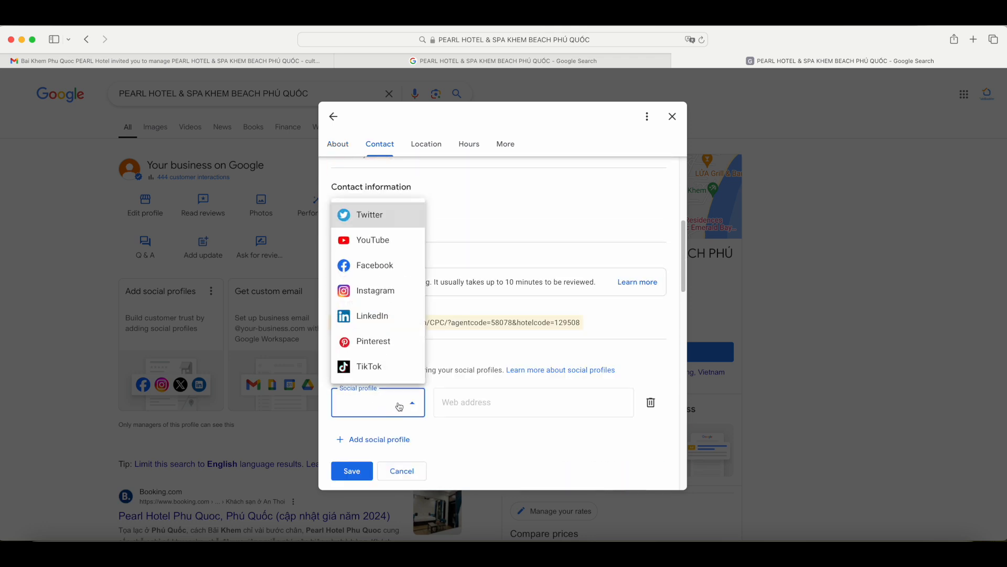
{"action": "left_click", "coordinate": [369, 269]}
- Search Google in the other tab for "pearl hotel & spa khem beach phú quốc facebook"
{"action": "left_click", "coordinate": [475, 61]}
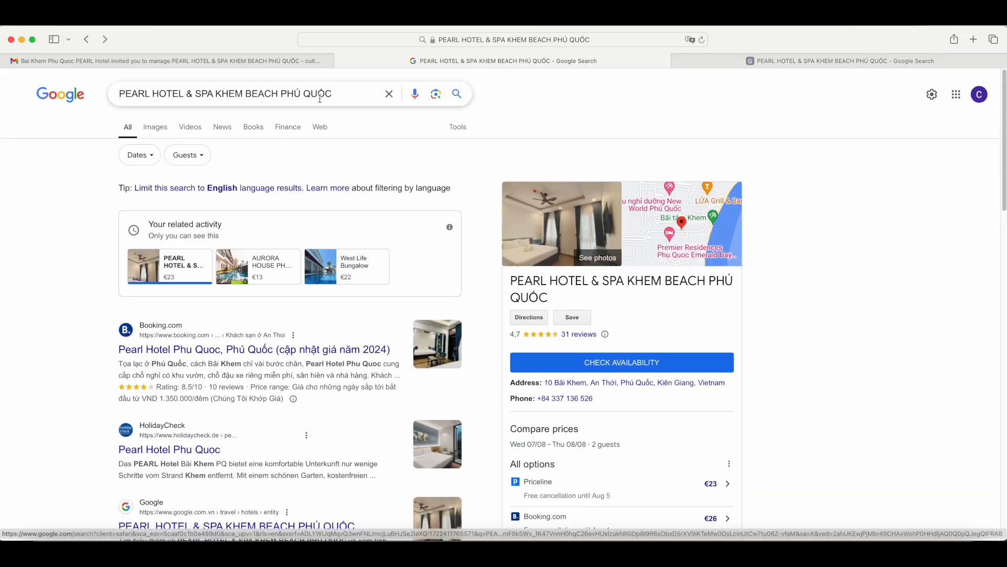
{"action": "type", "text": "face"}
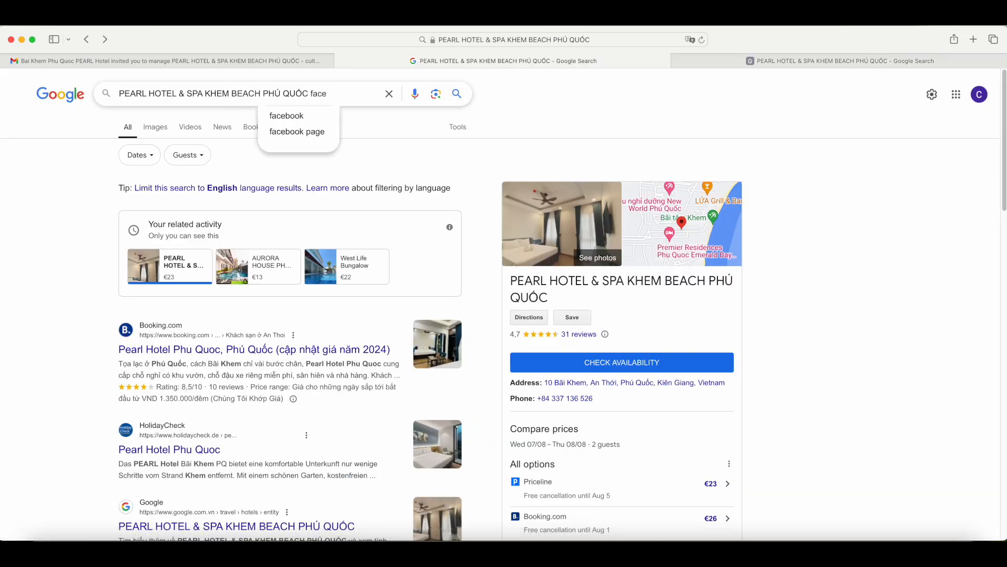
{"action": "key", "text": "Down"}
{"action": "key", "text": "Return"}
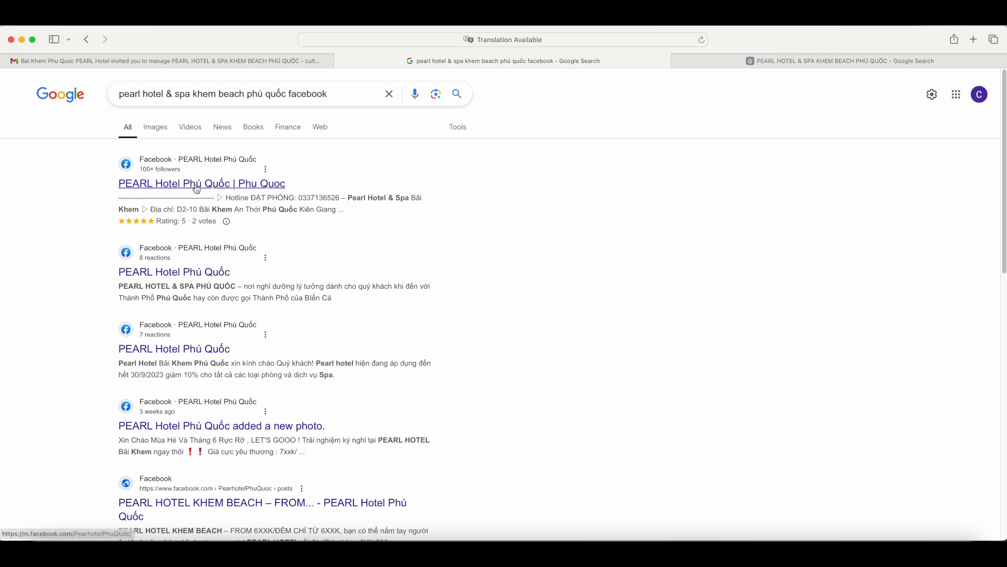
- Open the PEARL Hotel Phú Quốc Facebook page in a new tab and copy its web address
{"action": "right_click", "coordinate": [196, 189]}
{"action": "left_click", "coordinate": [223, 194]}
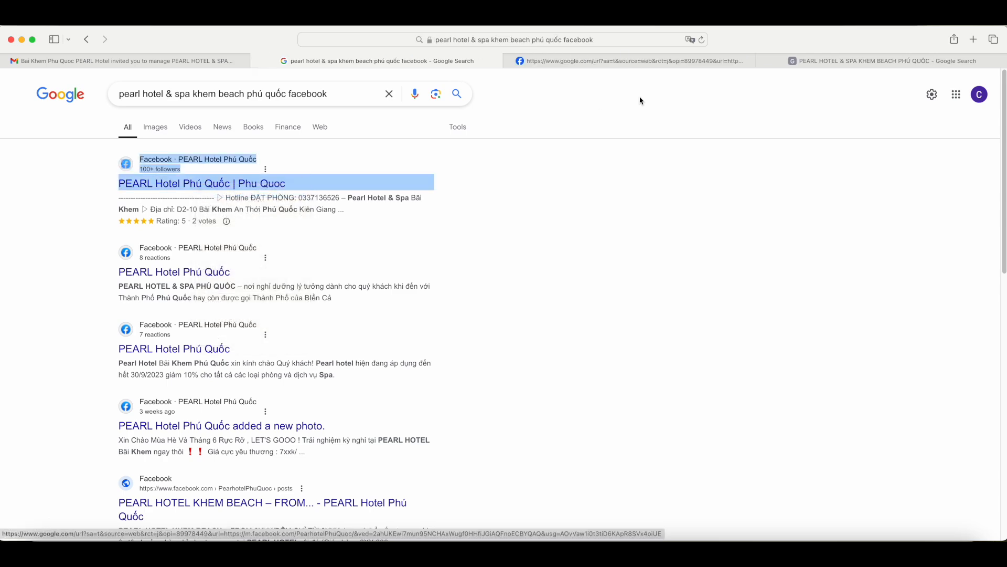
{"action": "left_click", "coordinate": [614, 61]}
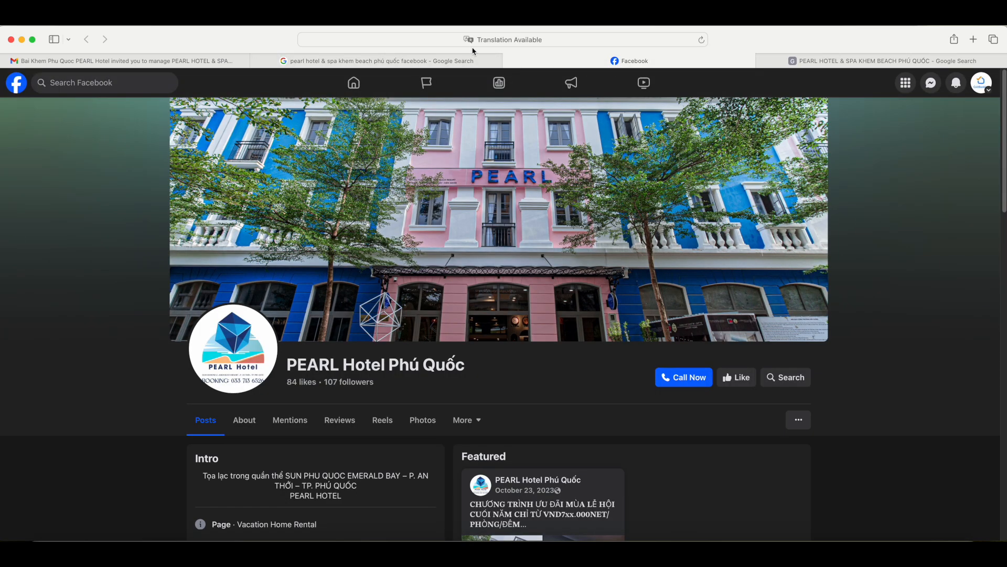
{"action": "left_click", "coordinate": [539, 40]}
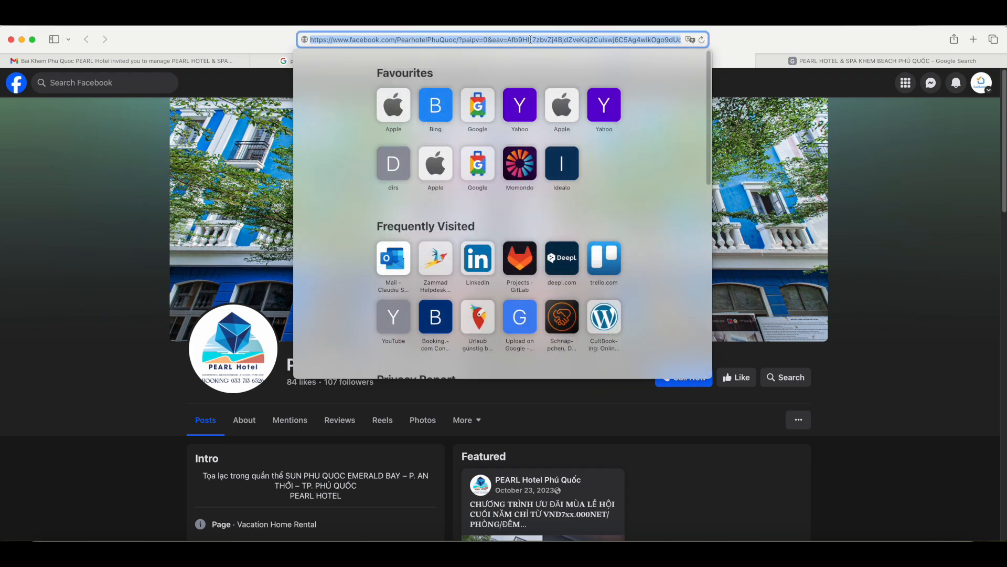
- Paste the Facebook page's address as the web address of the Facebook social profile and save the entry
{"action": "left_click", "coordinate": [823, 61]}
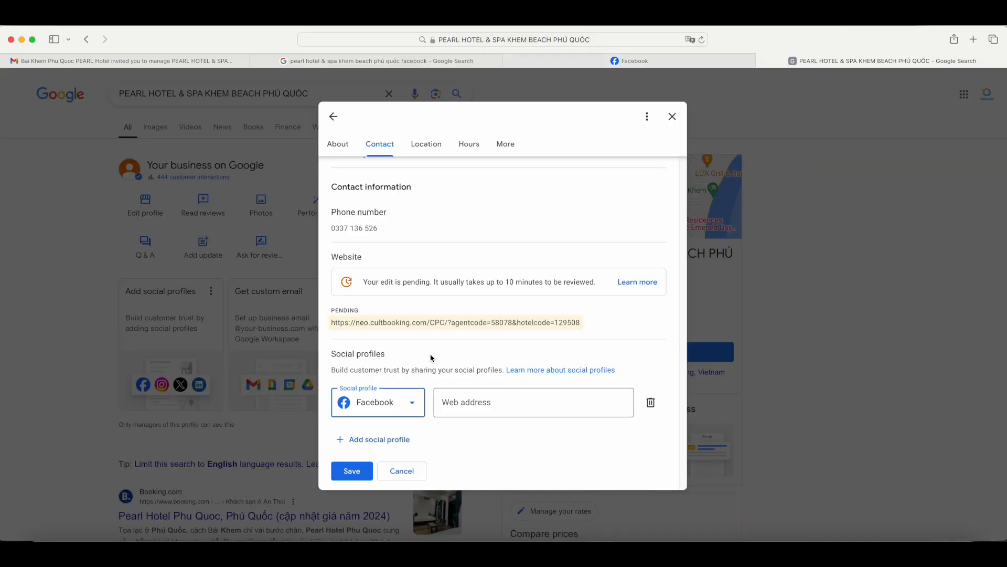
{"action": "left_click", "coordinate": [474, 402]}
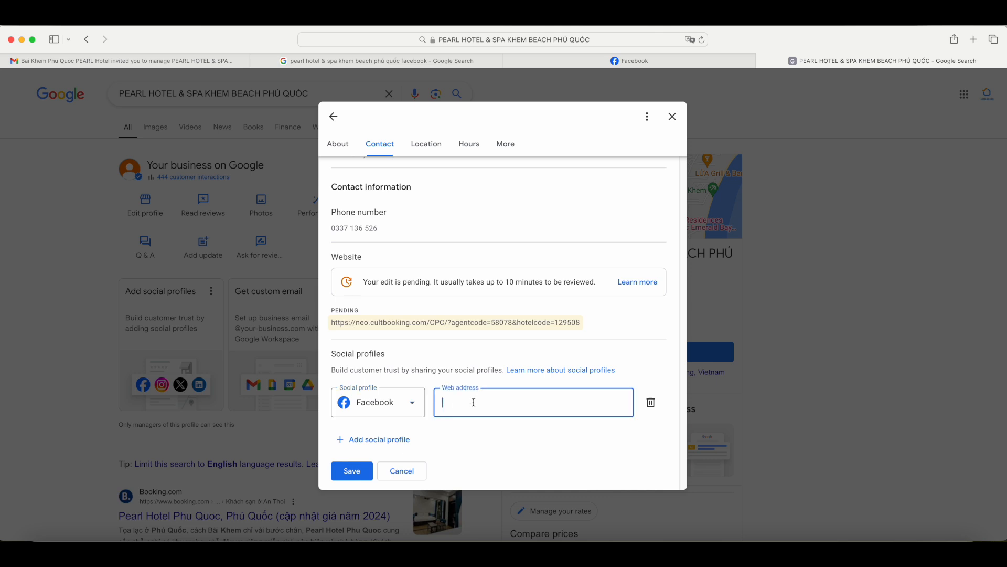
{"action": "key", "text": "super+v"}
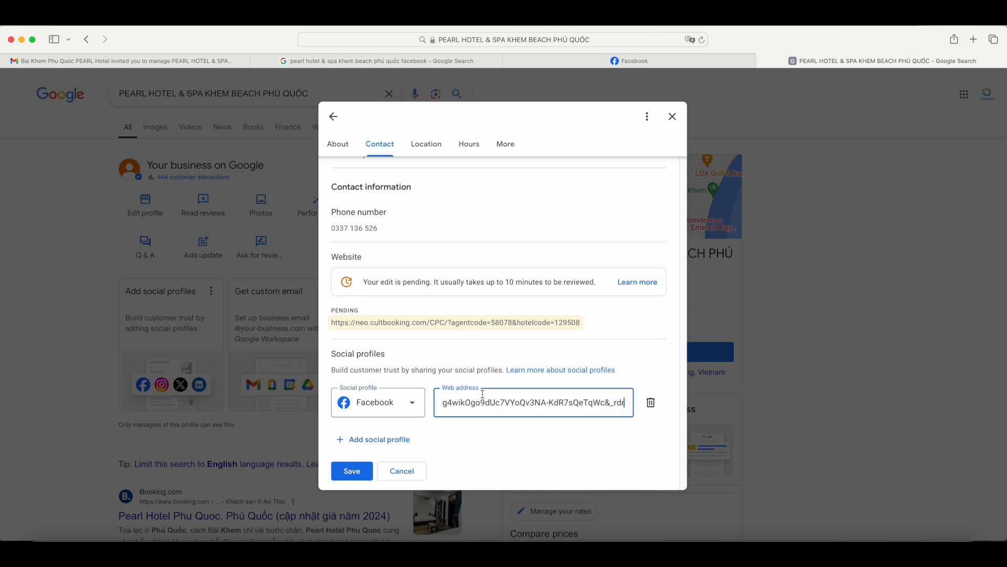
{"action": "left_click", "coordinate": [350, 472]}
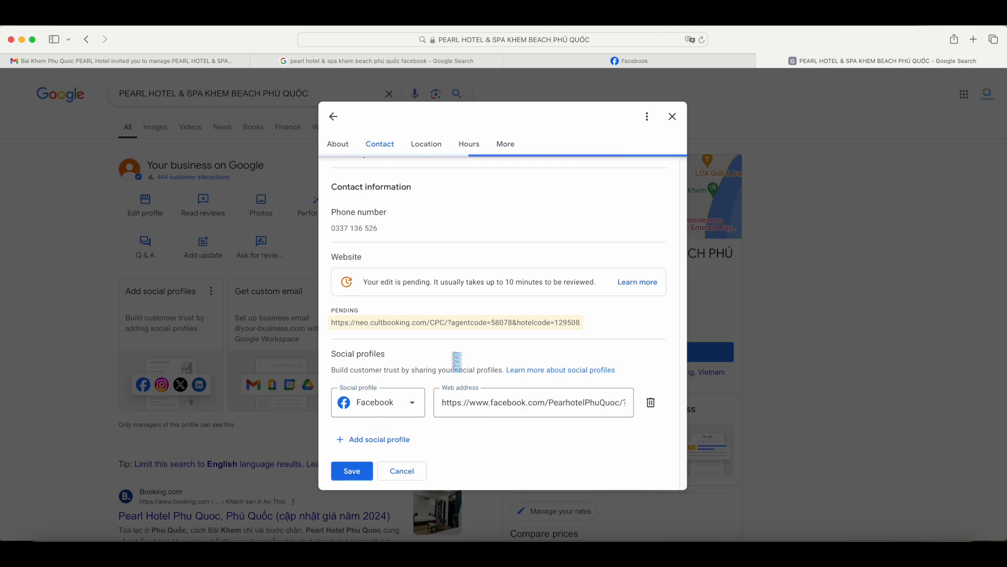
{"action": "scroll", "coordinate": [470, 344], "scroll_direction": "down", "scroll_amount": 15}
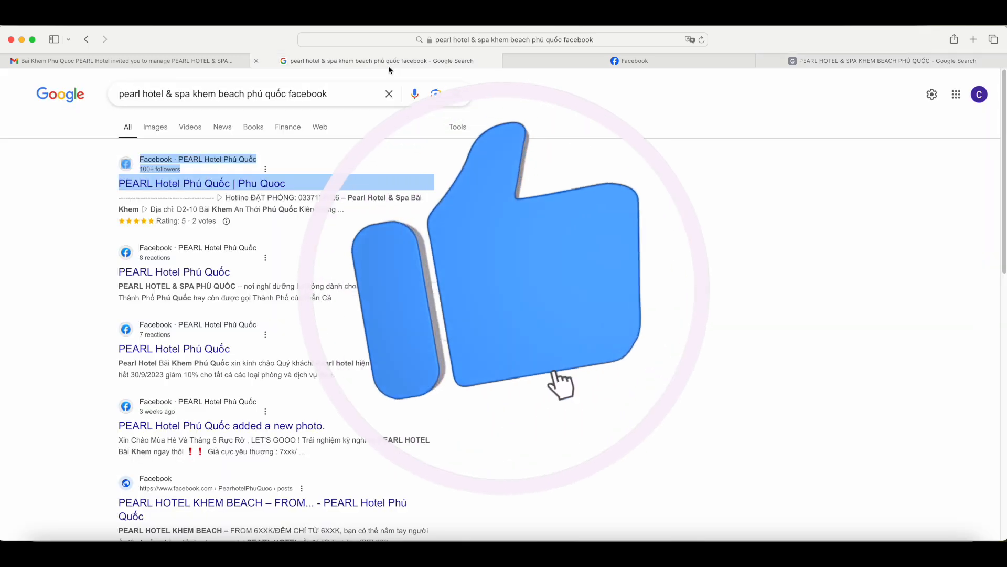
- Search Google for "pearl hotel & spa khem beach phú quốc" and check the hotel's public listing
{"action": "double_click", "coordinate": [303, 93]}
{"action": "key", "text": "BackSpace"}
{"action": "key", "text": "Return"}
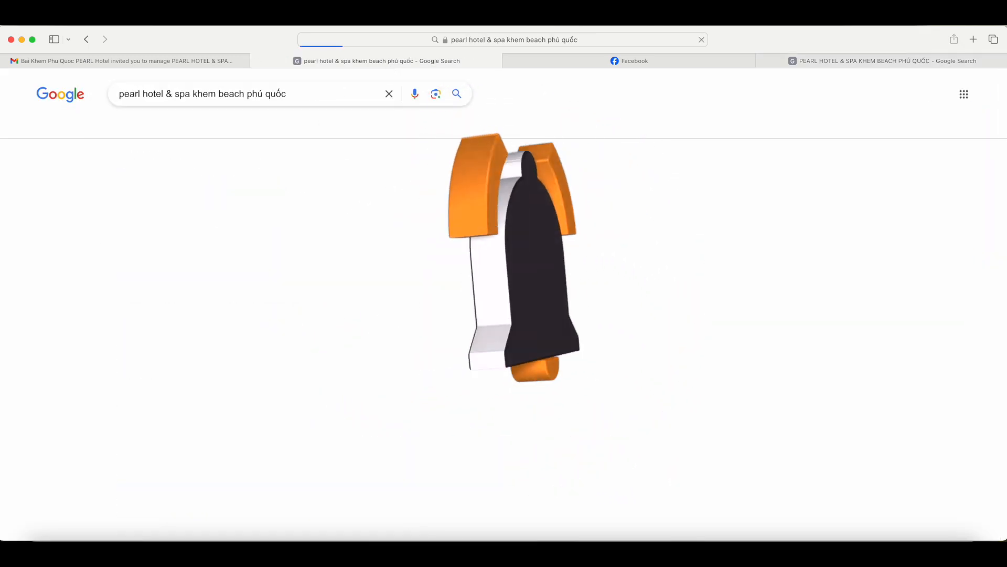
{"action": "scroll", "coordinate": [568, 287], "scroll_direction": "down", "scroll_amount": 1}
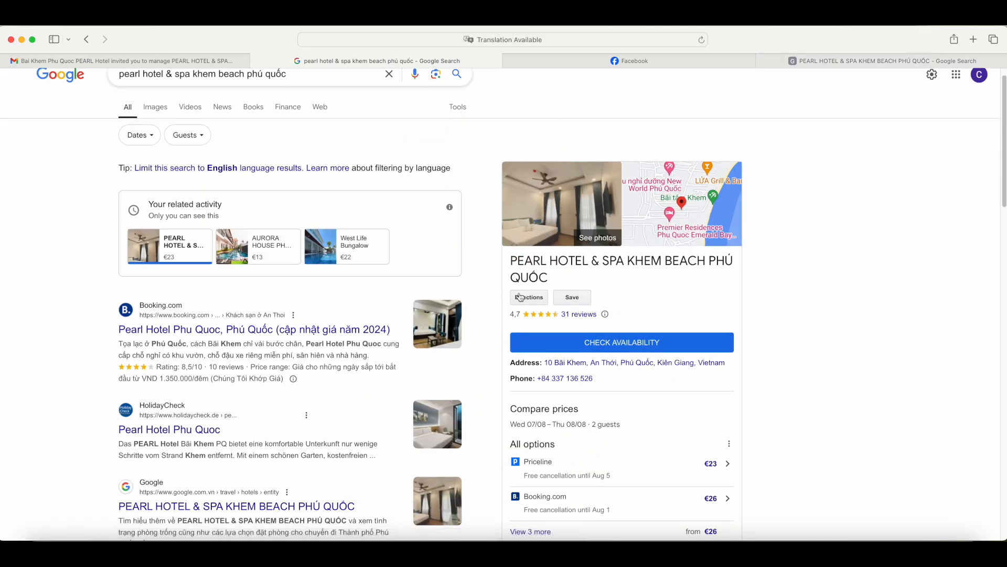
{"action": "scroll", "coordinate": [511, 296], "scroll_direction": "up", "scroll_amount": 1}
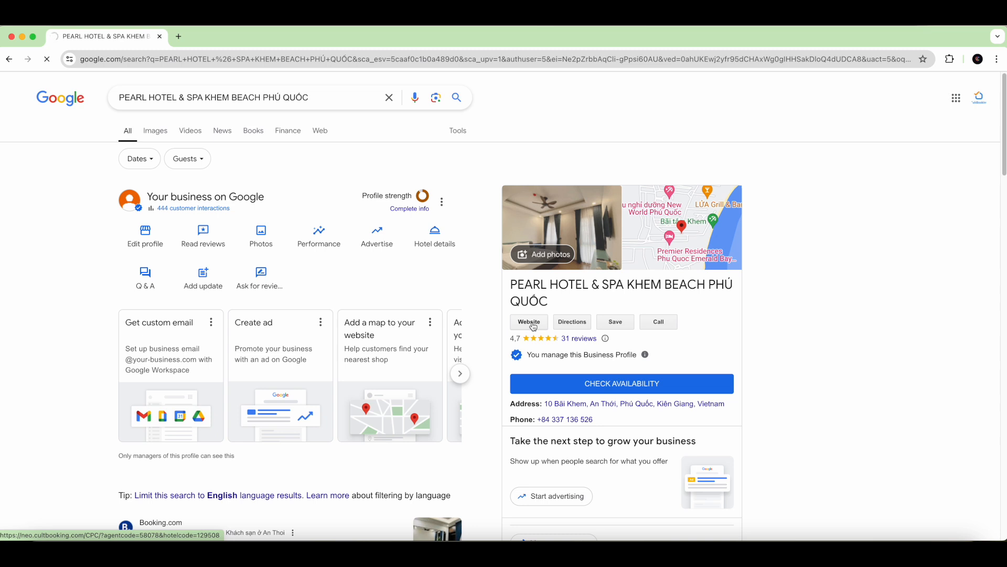
- Open the website link in the hotel's Google listing and search for rooms from 12 Aug 2024 to 13 Aug 2024
{"action": "left_click", "coordinate": [533, 326]}
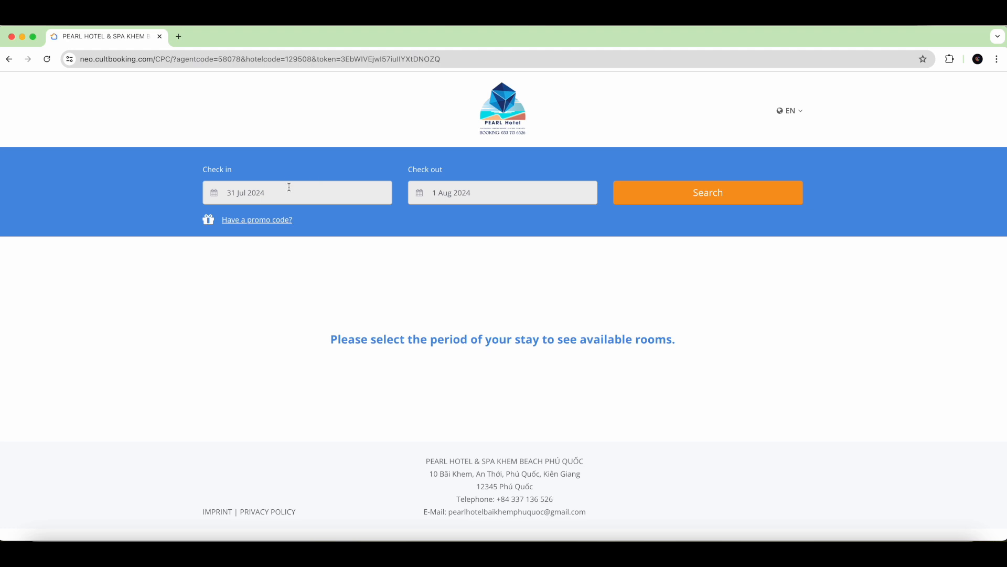
{"action": "left_click", "coordinate": [293, 190]}
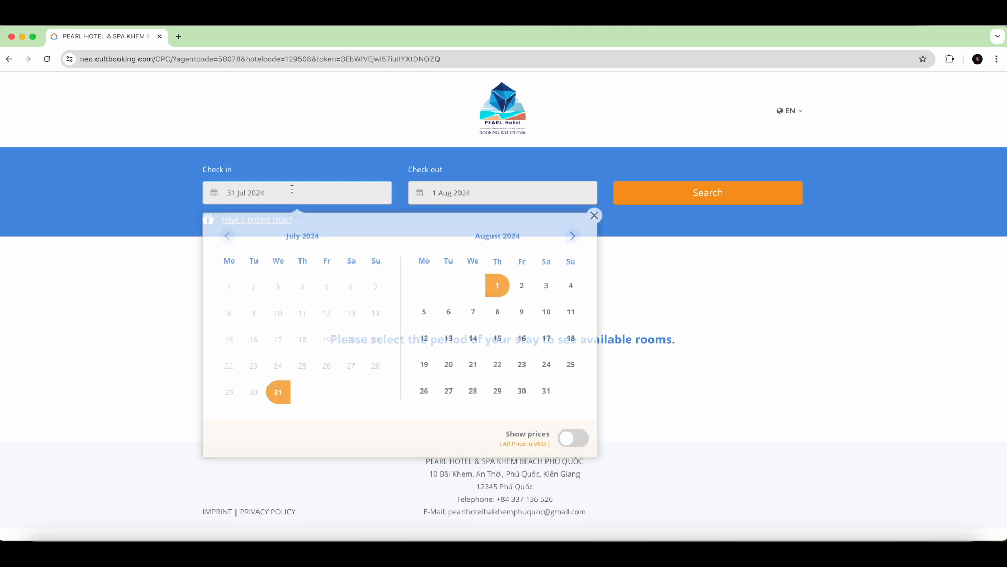
{"action": "left_click", "coordinate": [424, 339]}
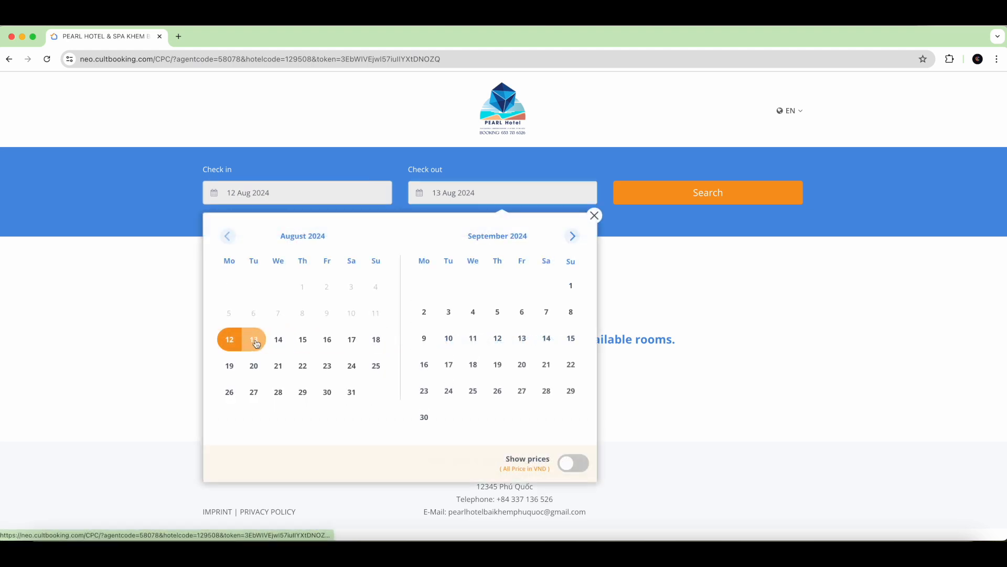
{"action": "left_click", "coordinate": [255, 340]}
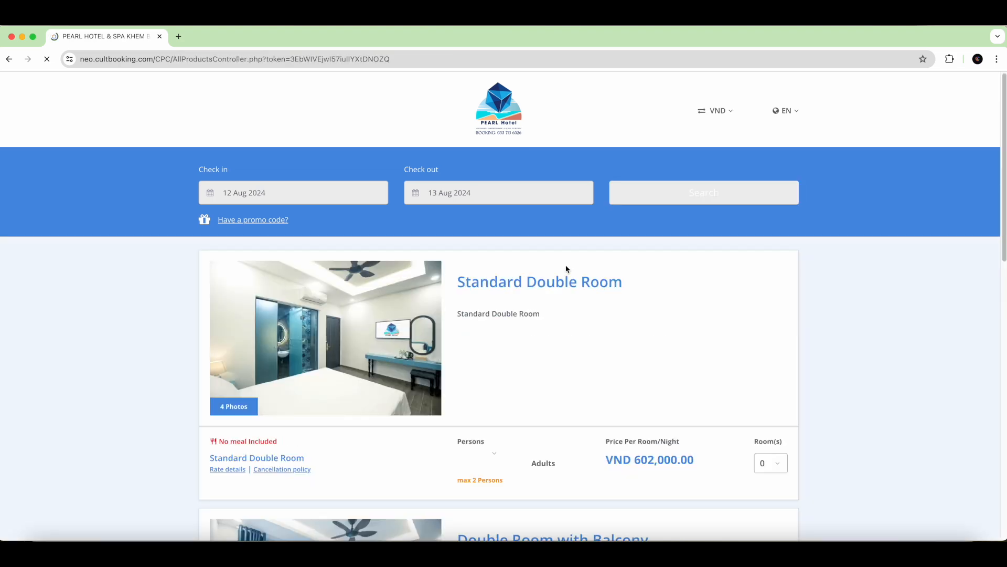
- Look through the offered rooms on the booking page and select 1 Standard Double Room for the stay
{"action": "scroll", "coordinate": [569, 269], "scroll_direction": "down", "scroll_amount": 15}
{"action": "scroll", "coordinate": [700, 259], "scroll_direction": "up", "scroll_amount": 15}
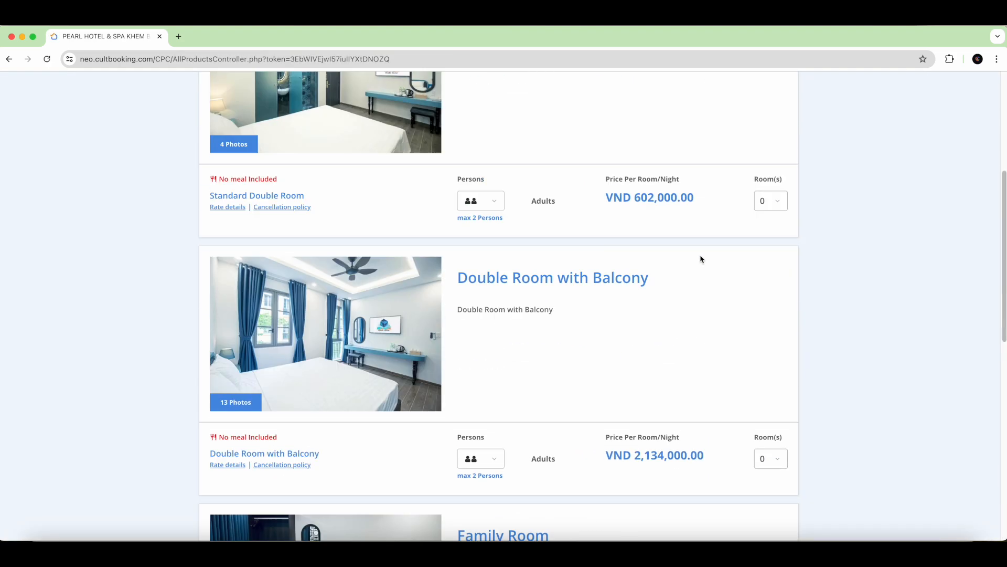
{"action": "left_click", "coordinate": [771, 462]}
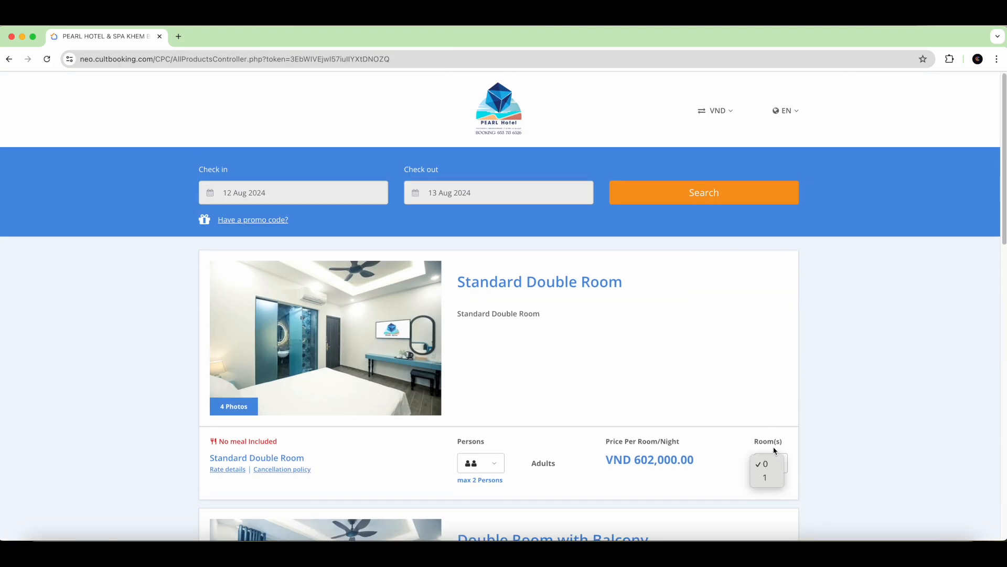
{"action": "left_click", "coordinate": [770, 476]}
{"action": "left_click", "coordinate": [766, 493]}
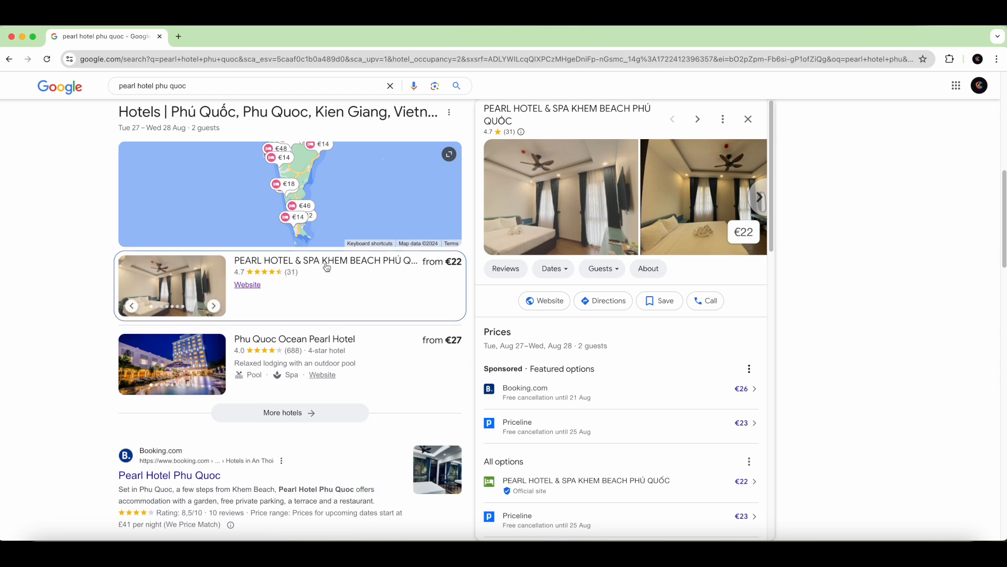
- Check the prices and contact details in the hotel's Google Maps listing and open its neo.cultbooking.com website link
{"action": "left_click", "coordinate": [548, 308]}
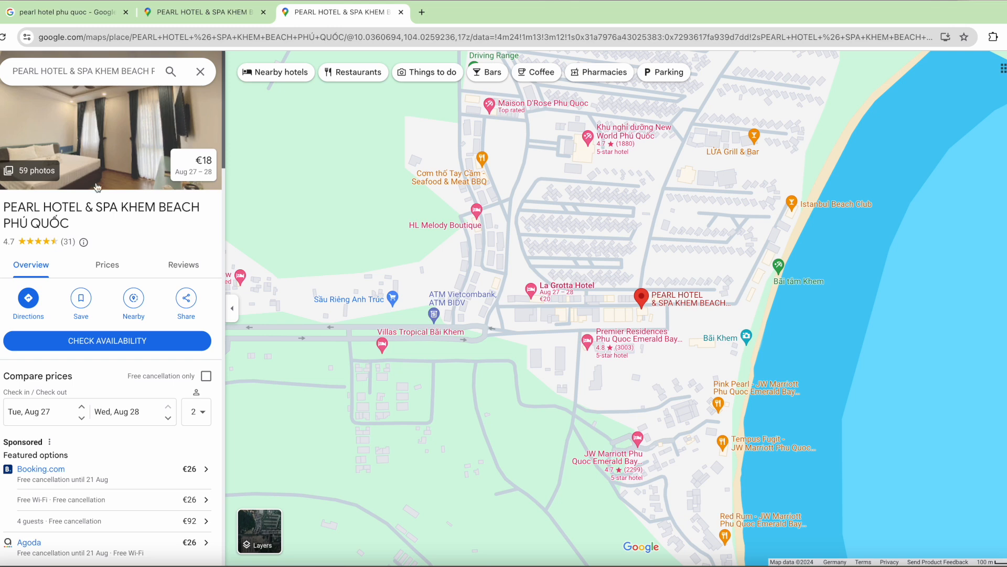
{"action": "scroll", "coordinate": [94, 279], "scroll_direction": "down", "scroll_amount": 2}
{"action": "scroll", "coordinate": [68, 321], "scroll_direction": "down", "scroll_amount": 2}
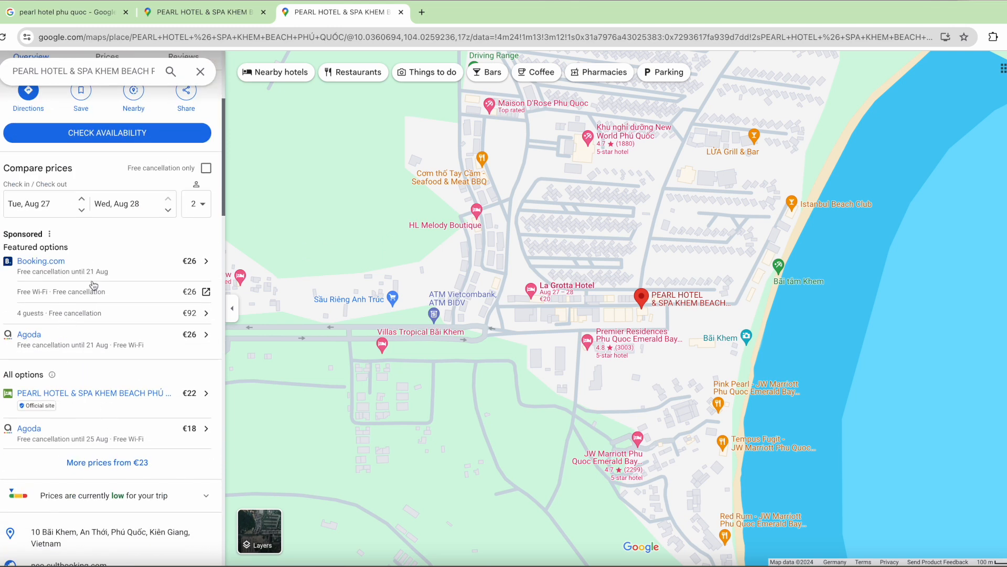
{"action": "scroll", "coordinate": [93, 284], "scroll_direction": "down", "scroll_amount": 3}
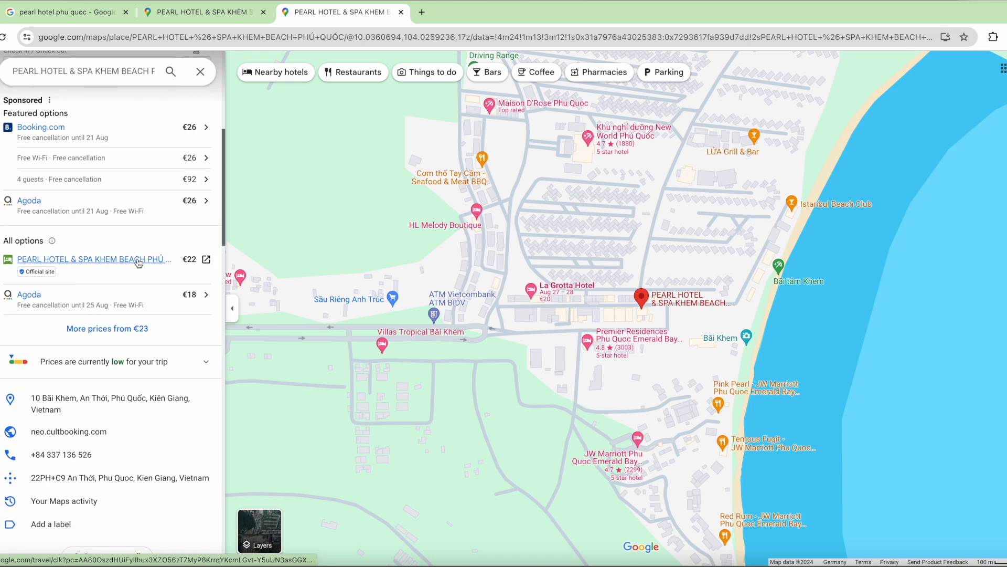
{"action": "scroll", "coordinate": [140, 263], "scroll_direction": "down", "scroll_amount": 2}
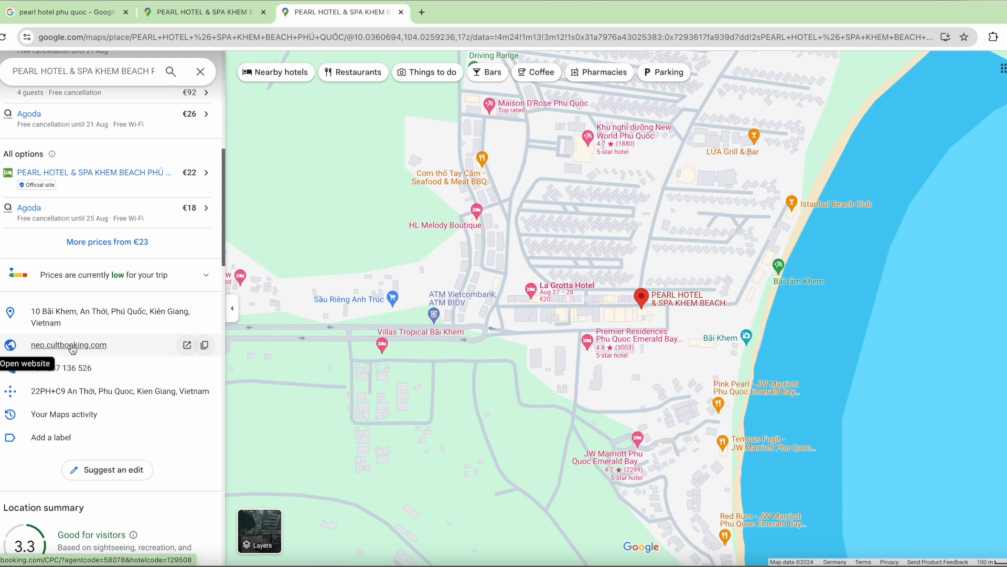
{"action": "scroll", "coordinate": [68, 350], "scroll_direction": "down", "scroll_amount": 1}
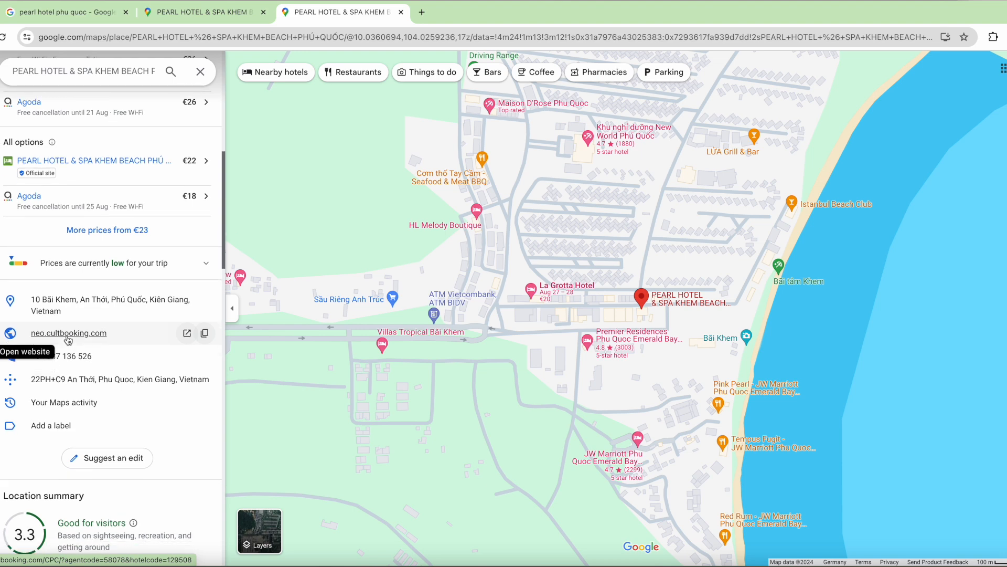
{"action": "left_click", "coordinate": [68, 338]}
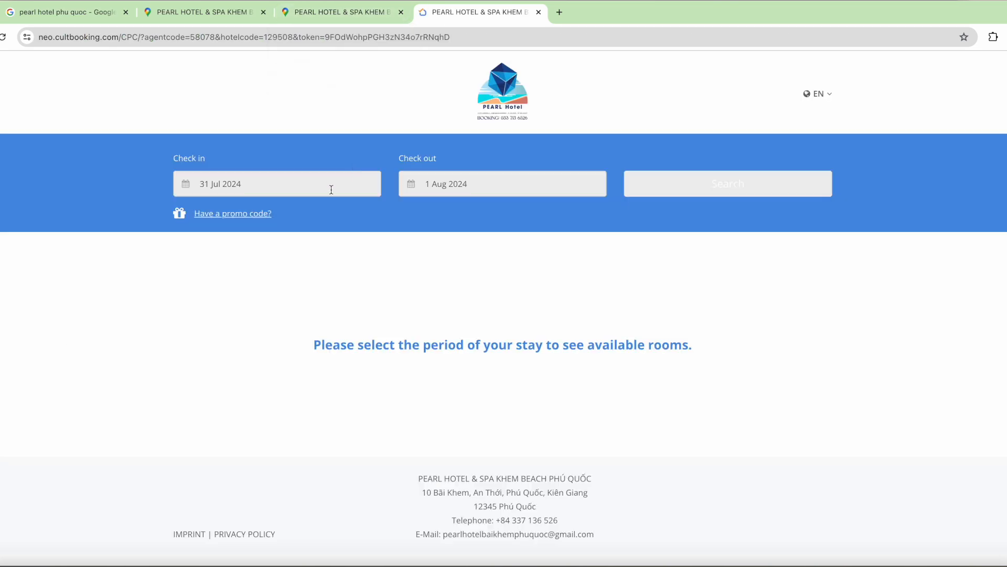
- Return to the hotel's Maps listing, open its website link again and search for rooms from 31 Jul 2024 to 1 Aug 2024
{"action": "left_click", "coordinate": [355, 21]}
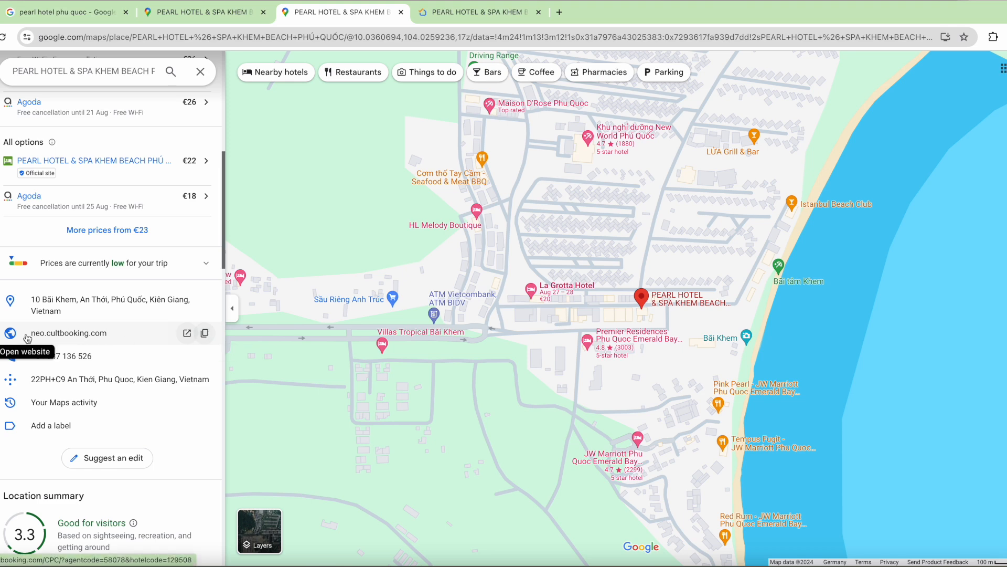
{"action": "left_click", "coordinate": [68, 334]}
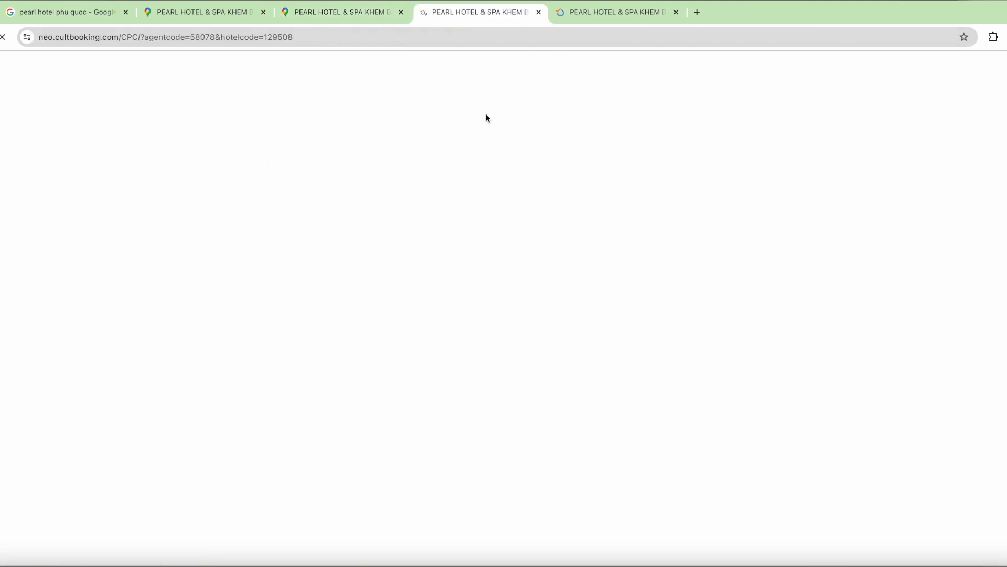
{"action": "left_click", "coordinate": [705, 188]}
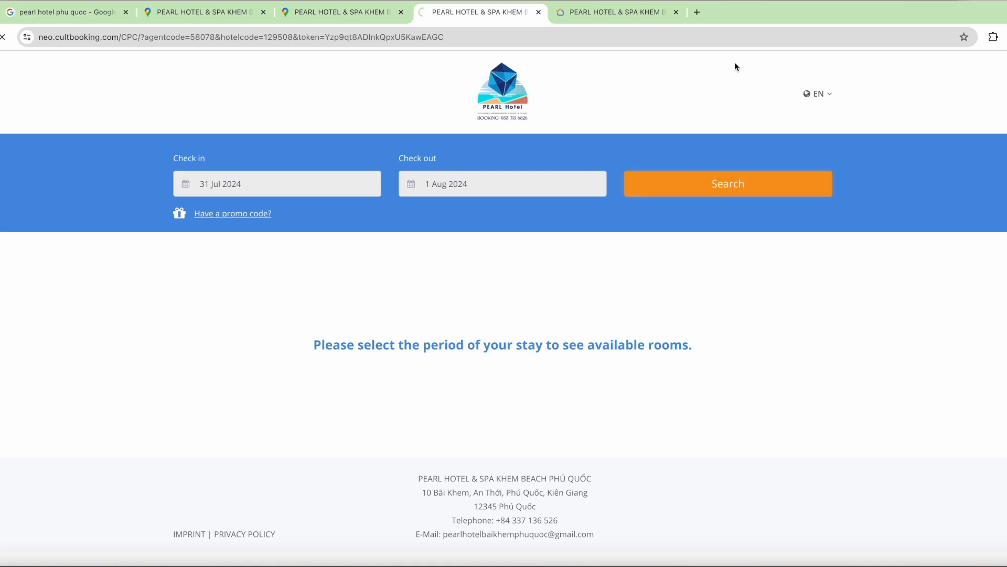